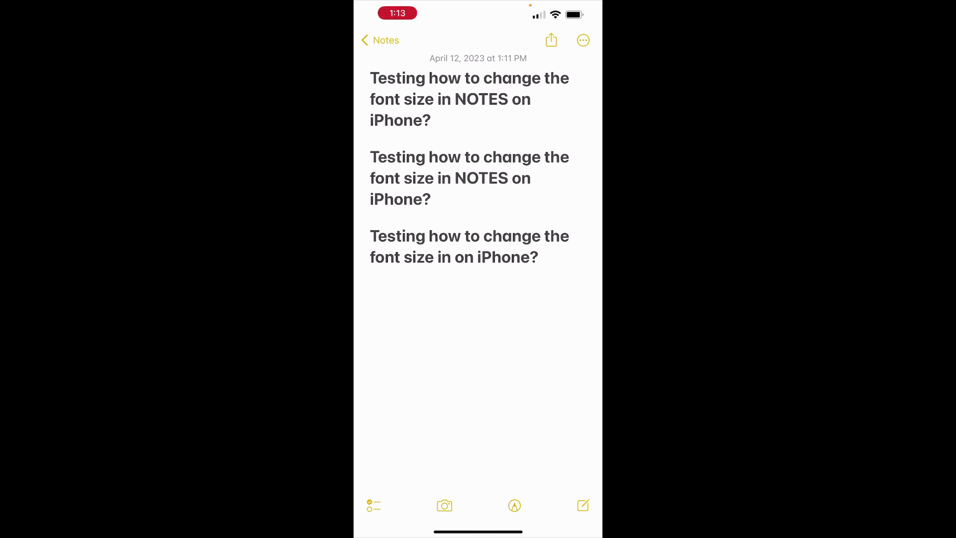
# - Select the word 'how' in the second paragraph and browse its action menu pages
pyautogui.doubleClick(445, 158)
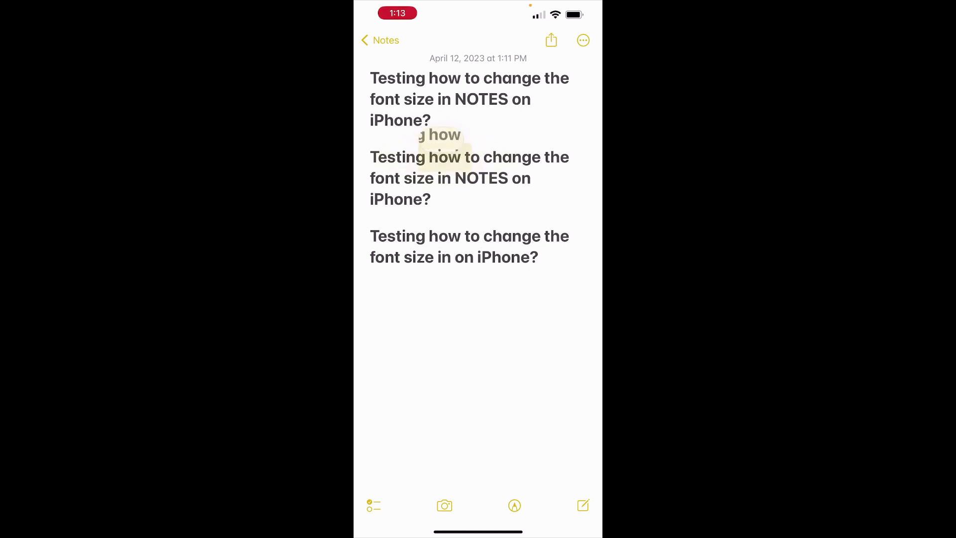
pyautogui.click(543, 126)
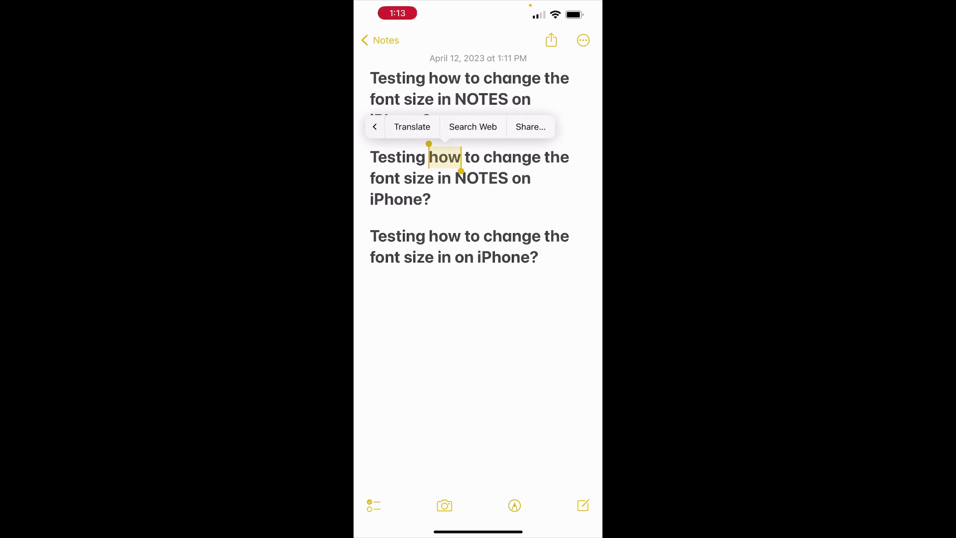
pyautogui.click(374, 126)
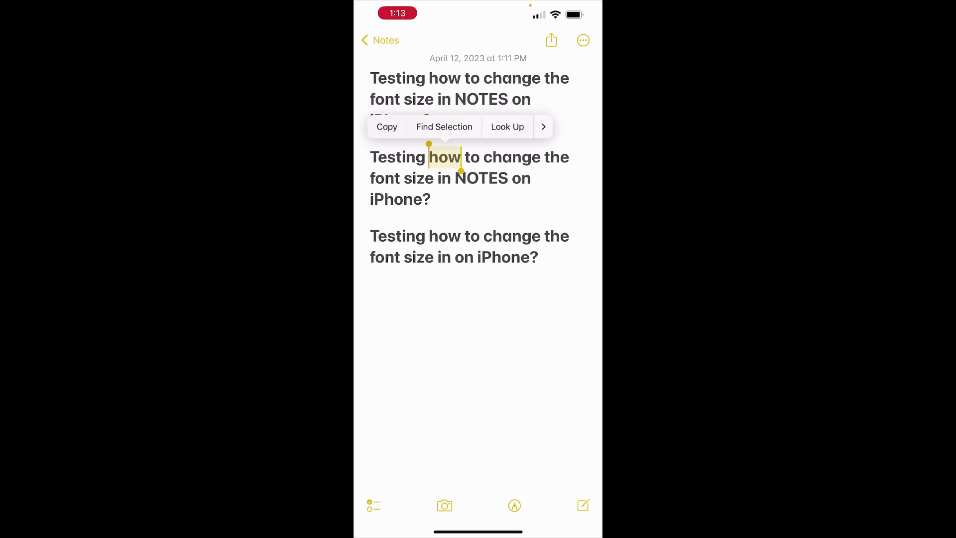
pyautogui.click(543, 127)
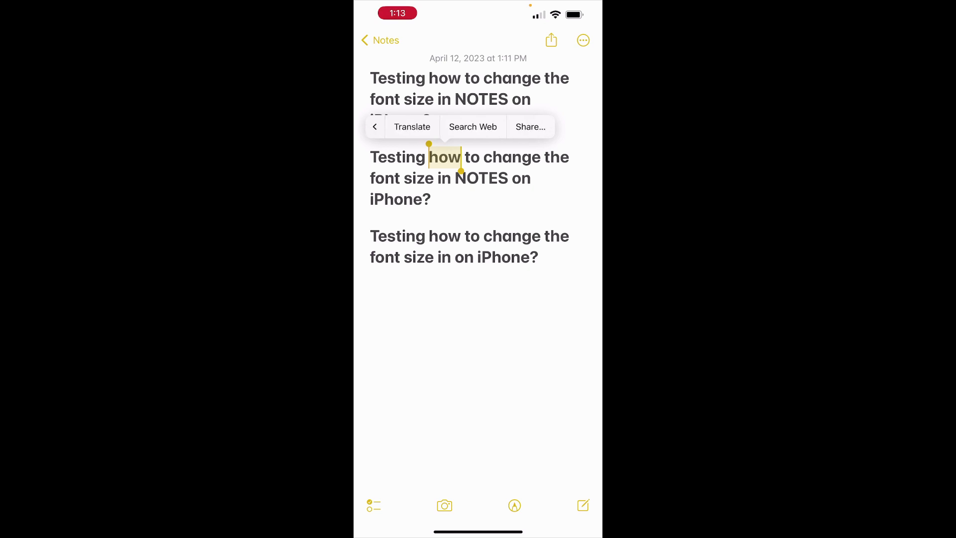
pyautogui.click(374, 126)
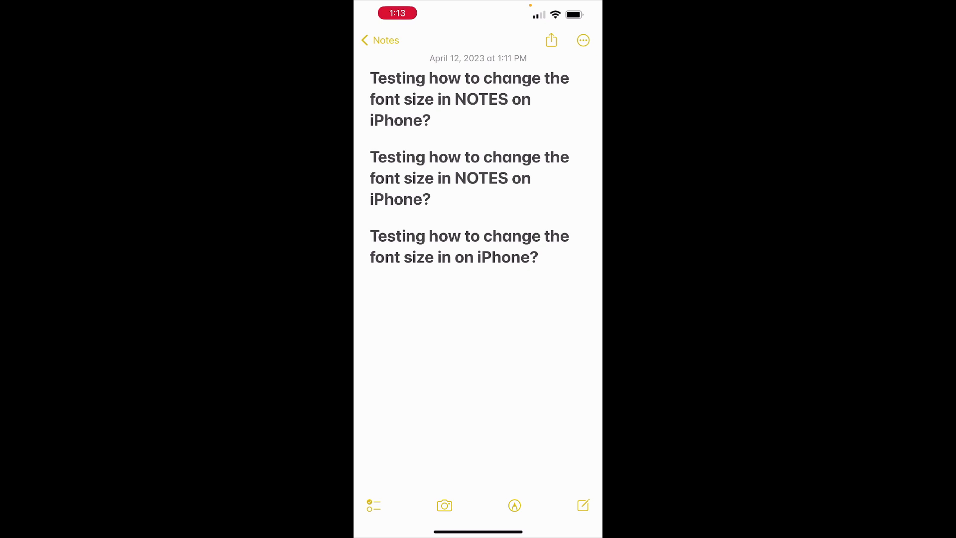
# - Enter edit mode with the cursor in the second paragraph and show the Format panel
pyautogui.click(538, 257)
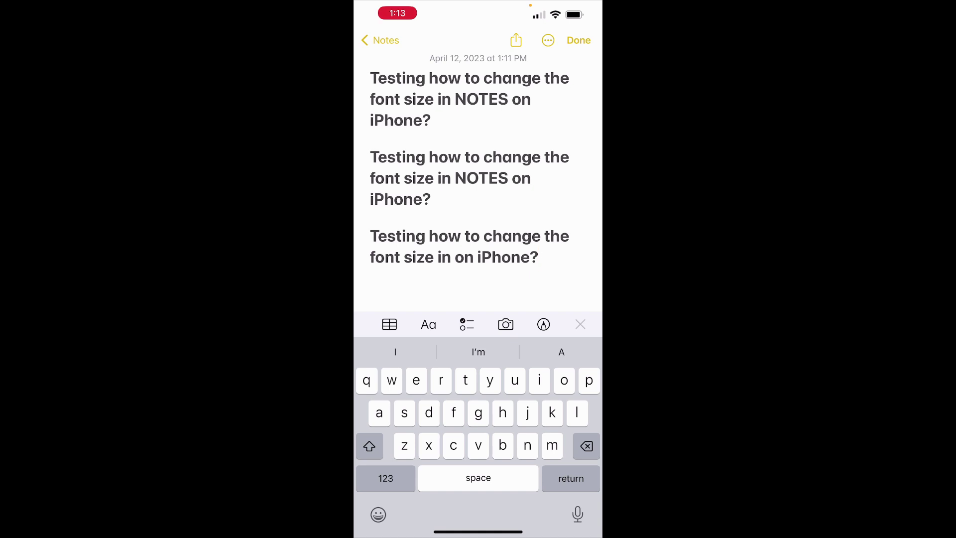
pyautogui.click(539, 257)
pyautogui.click(534, 179)
pyautogui.click(428, 324)
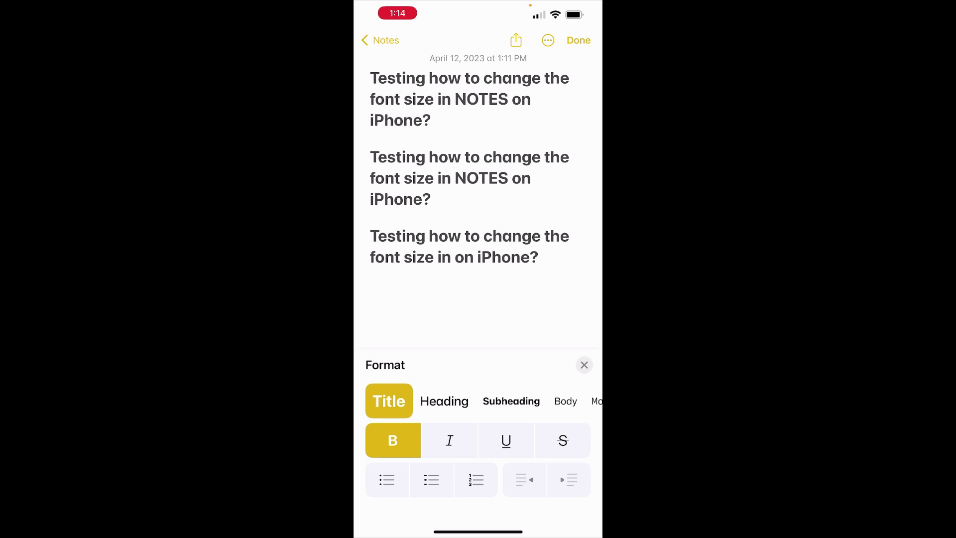
# - Select all the note text and set it to Heading, then Subheading style
pyautogui.click(398, 157)
pyautogui.click(429, 157)
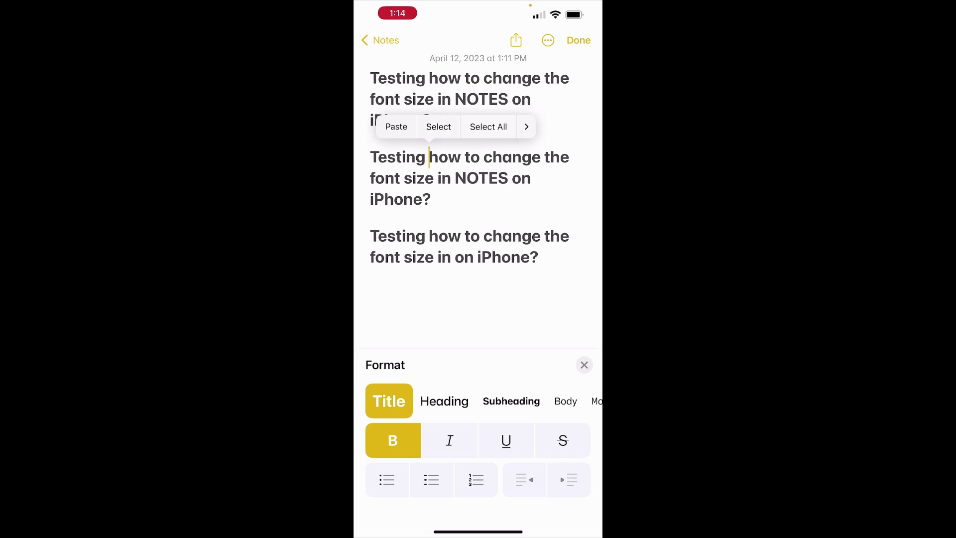
pyautogui.click(488, 126)
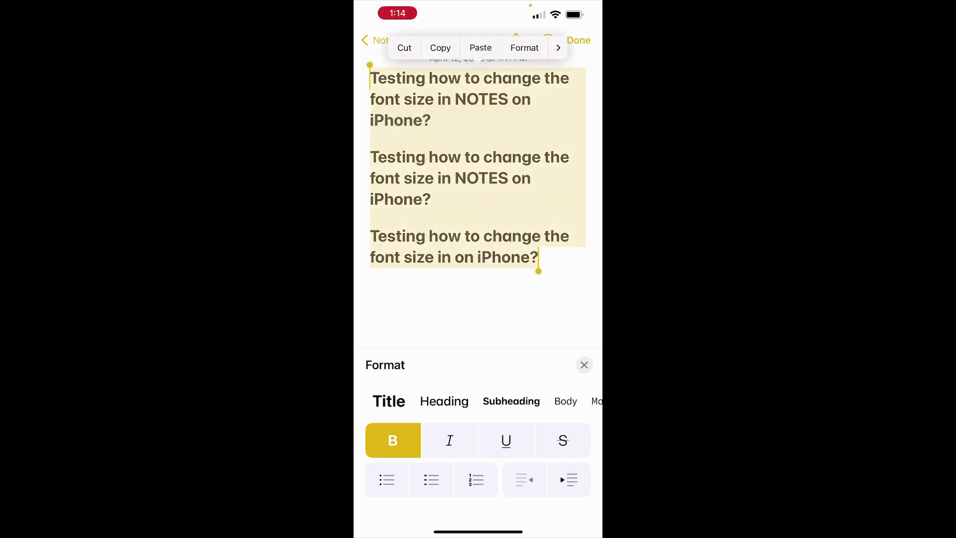
pyautogui.click(444, 401)
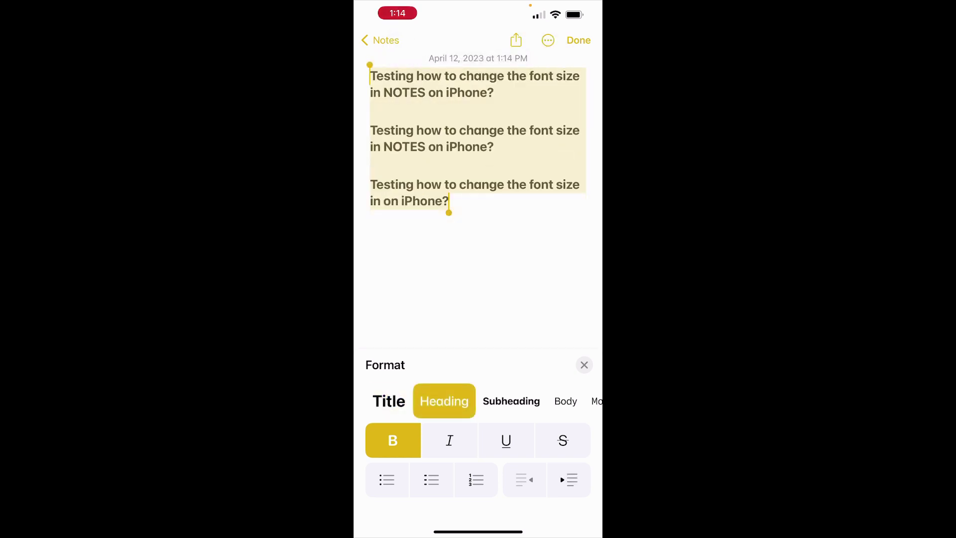
pyautogui.click(511, 401)
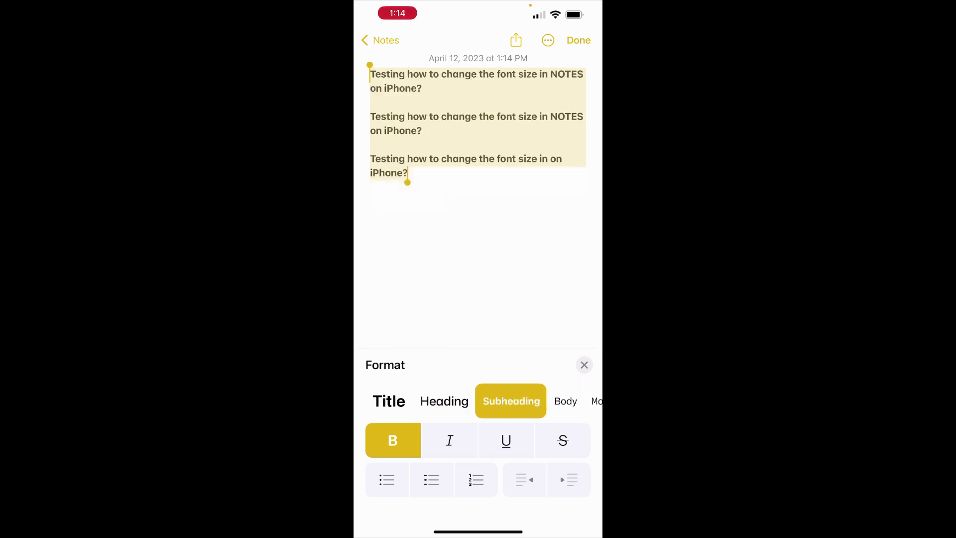
# - Toggle bold on and off, leaving the selected text in regular weight
pyautogui.click(392, 440)
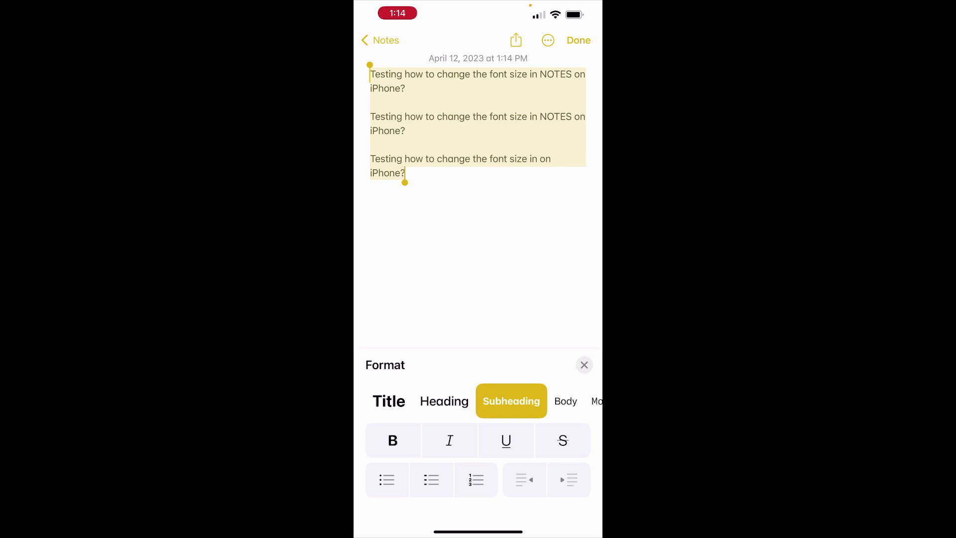
pyautogui.click(393, 440)
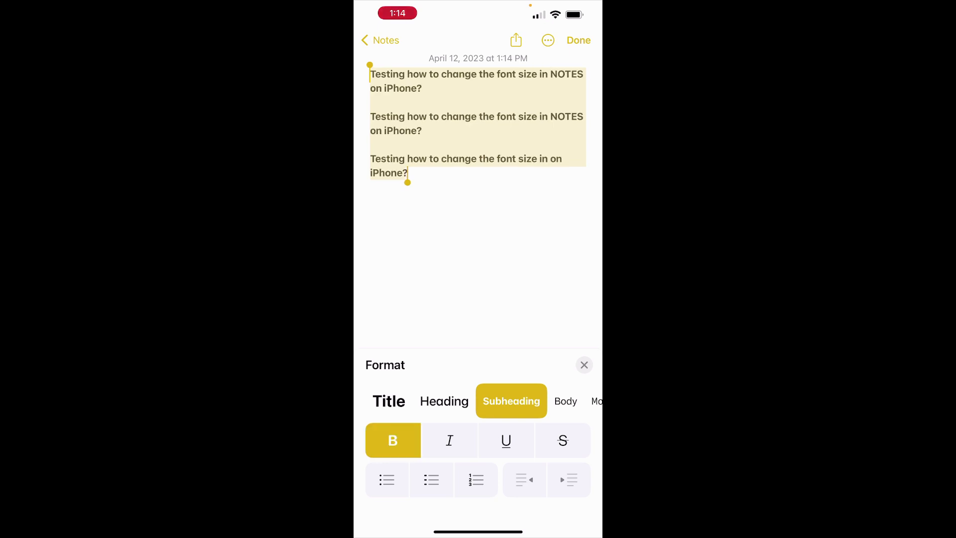
pyautogui.click(392, 440)
pyautogui.click(393, 440)
pyautogui.click(393, 440)
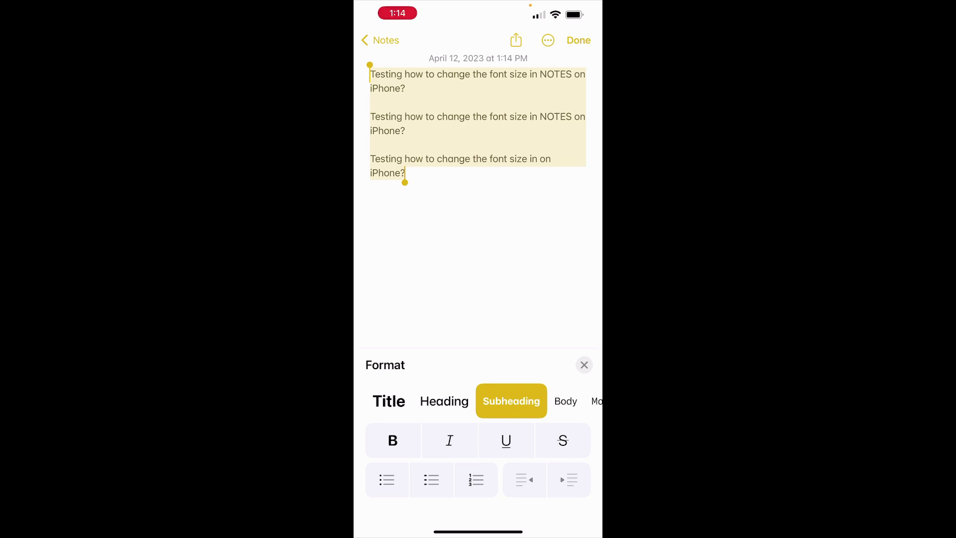
# - Try Body and Monospaced styles on the text, settling back on Body
pyautogui.click(566, 401)
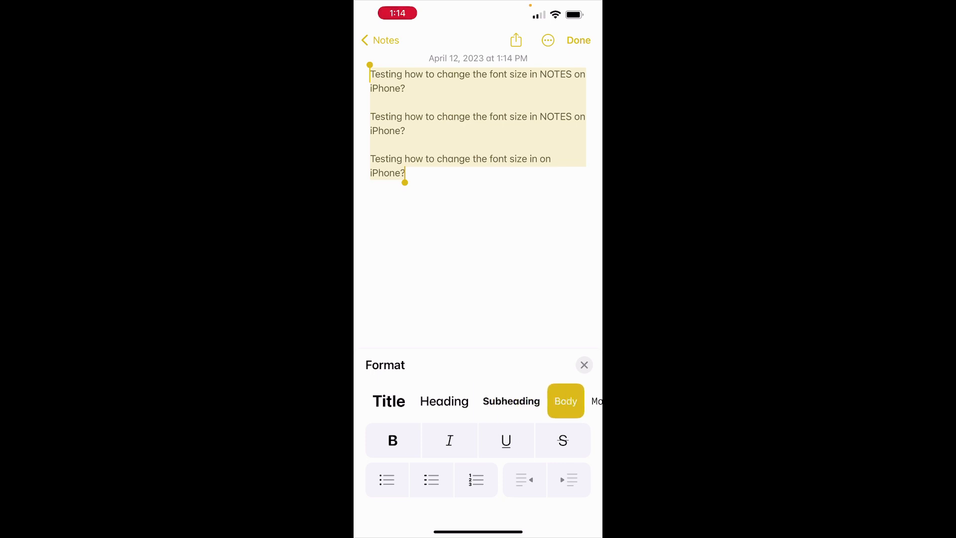
pyautogui.moveTo(548, 400); pyautogui.dragTo(468, 401)
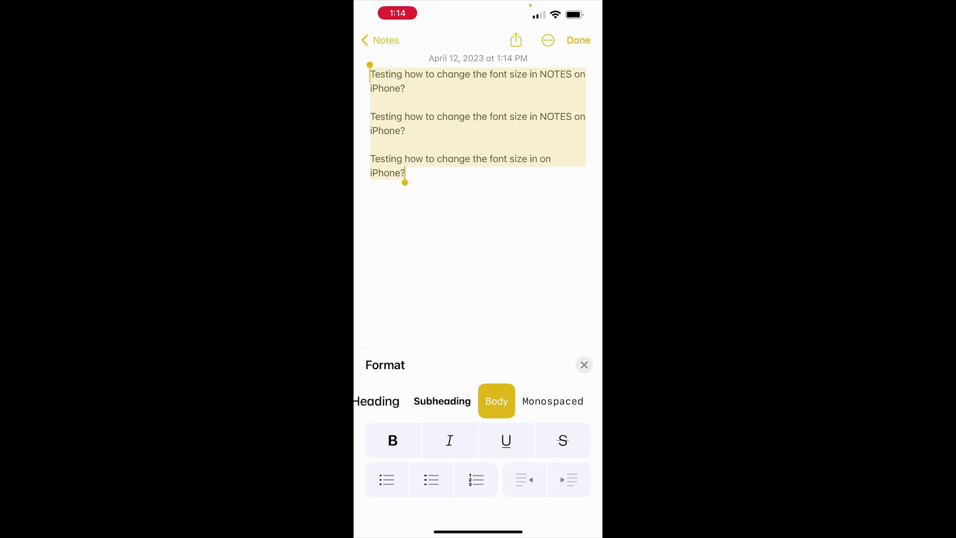
pyautogui.click(552, 400)
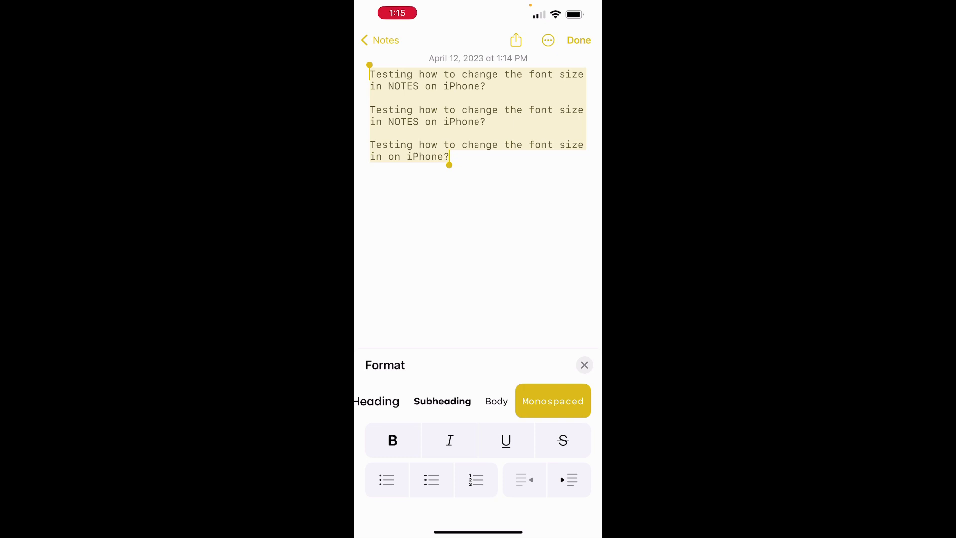
pyautogui.click(496, 401)
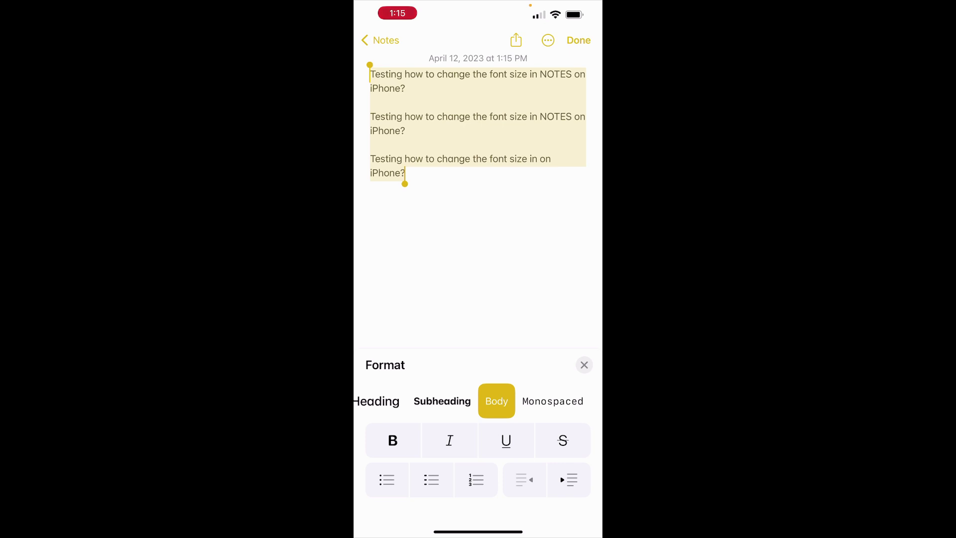
# - Switch the text to non-bold Subheading, then Heading, and finally Title style
pyautogui.click(442, 401)
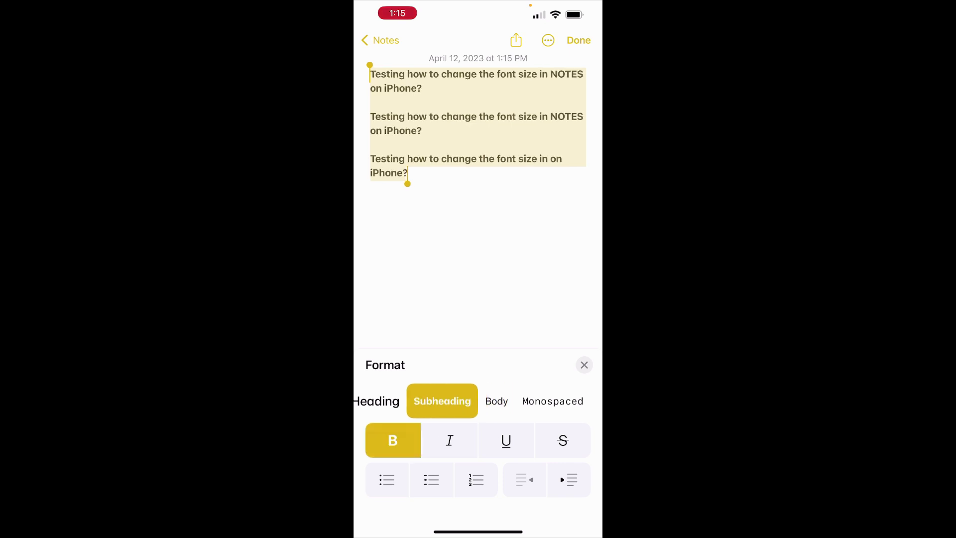
pyautogui.click(392, 440)
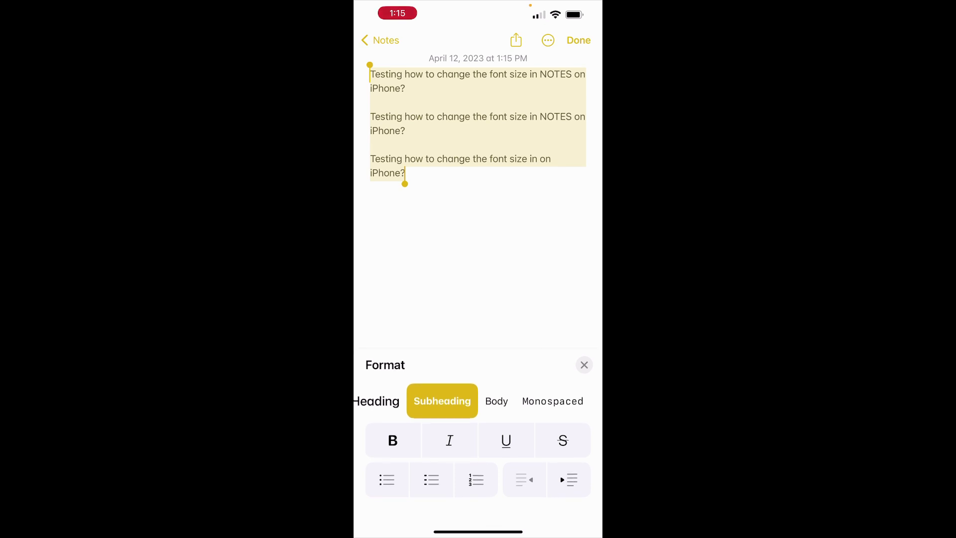
pyautogui.moveTo(398, 401); pyautogui.dragTo(473, 401)
pyautogui.click(444, 401)
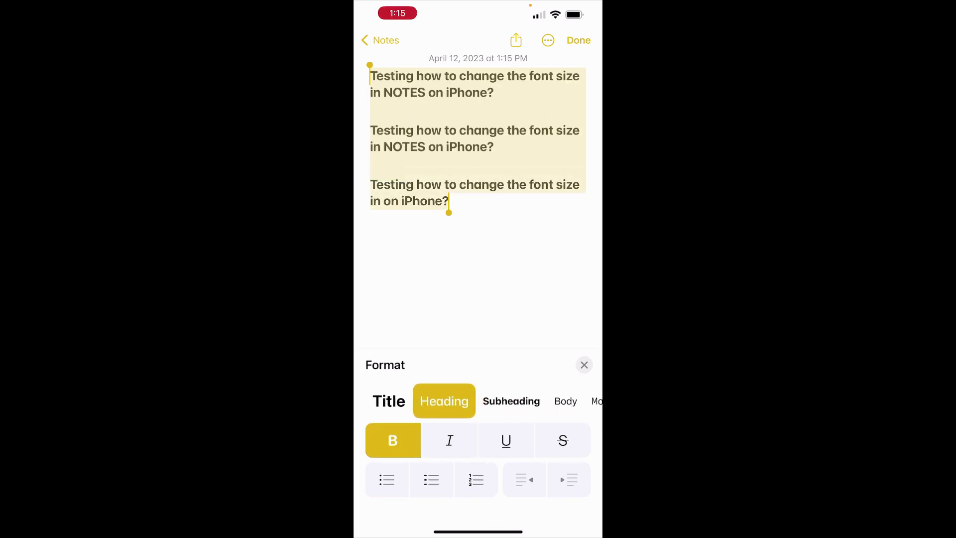
pyautogui.click(389, 401)
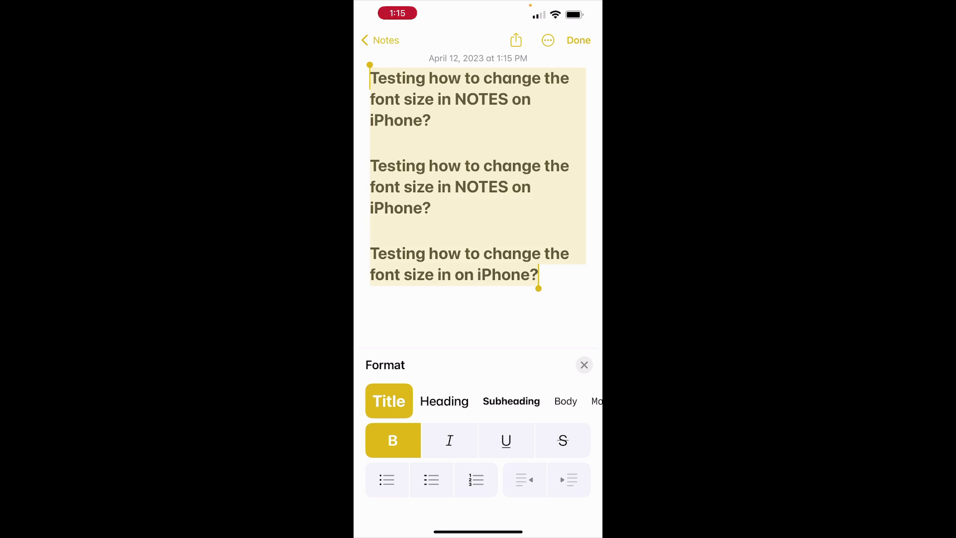
# - Try bulleted, dashed and numbered lists, indenting and outdenting the numbered list
pyautogui.click(387, 479)
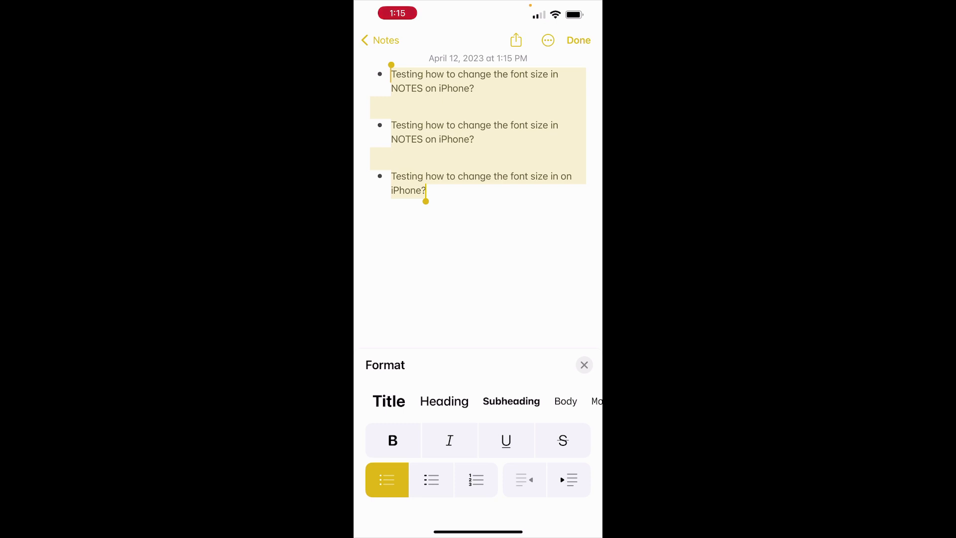
pyautogui.click(431, 480)
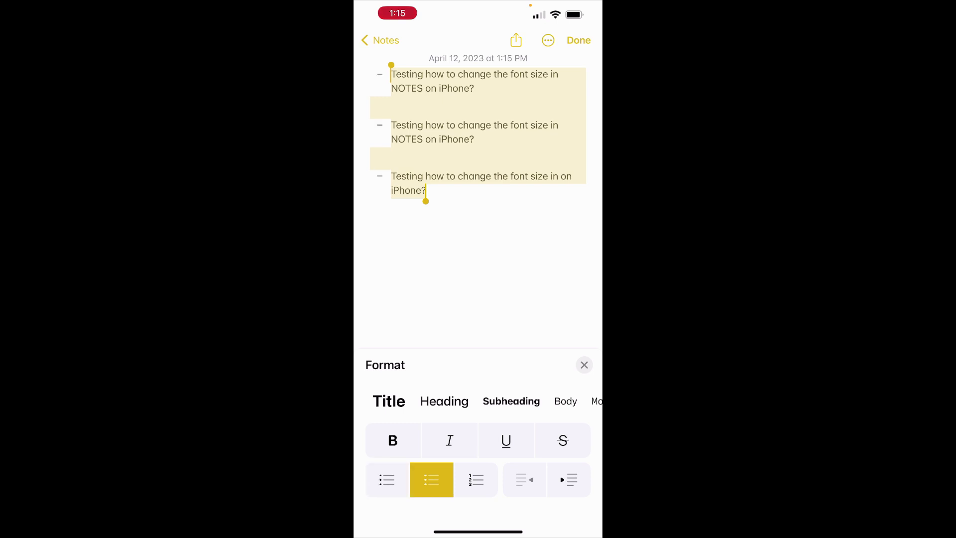
pyautogui.click(476, 479)
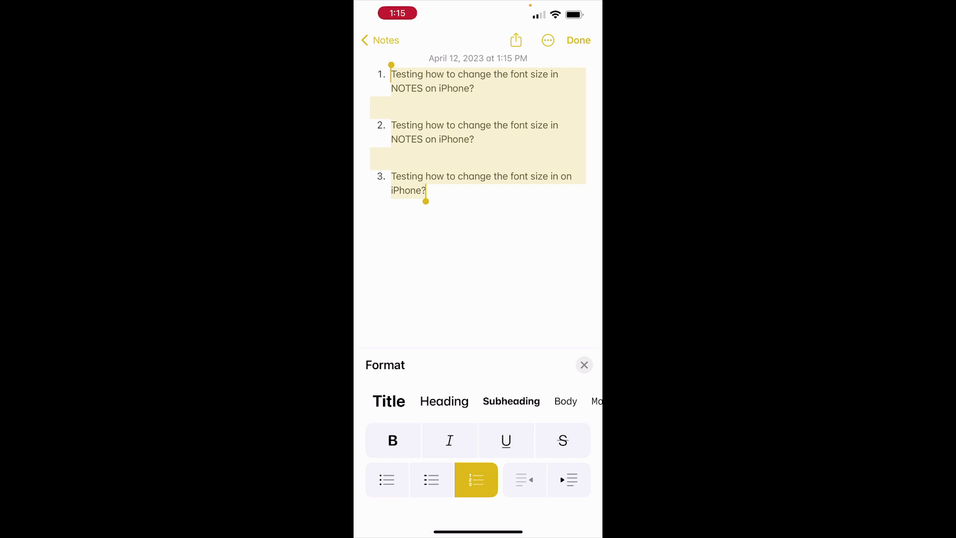
pyautogui.click(569, 479)
pyautogui.click(523, 479)
# - Apply underline, italic and bold to the list, remove all three, and restore bullets
pyautogui.click(505, 440)
pyautogui.click(449, 440)
pyautogui.click(393, 440)
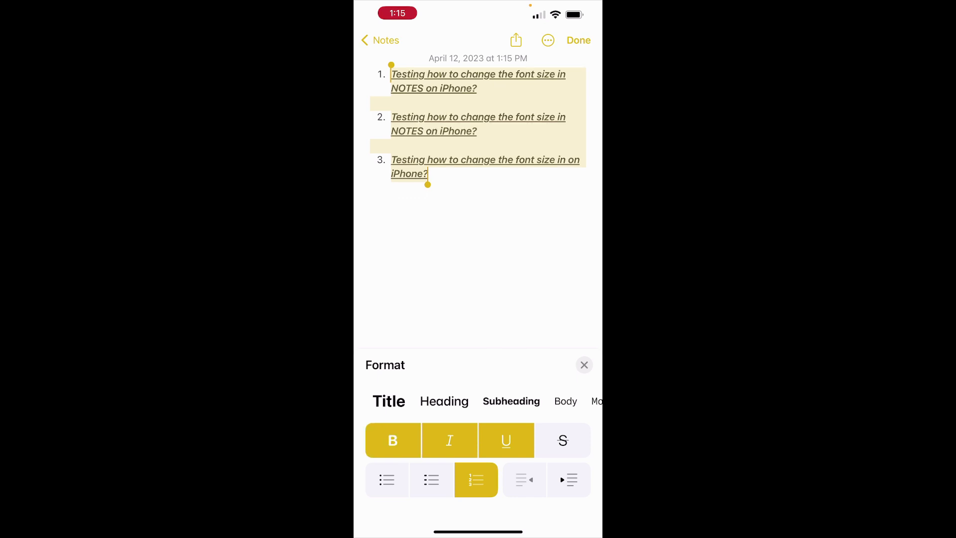
pyautogui.click(449, 440)
pyautogui.click(505, 440)
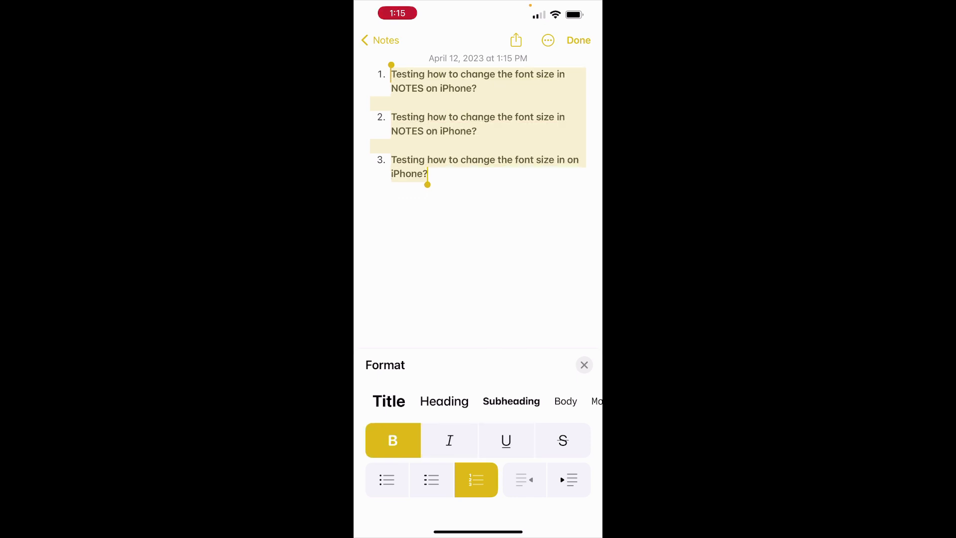
pyautogui.click(393, 440)
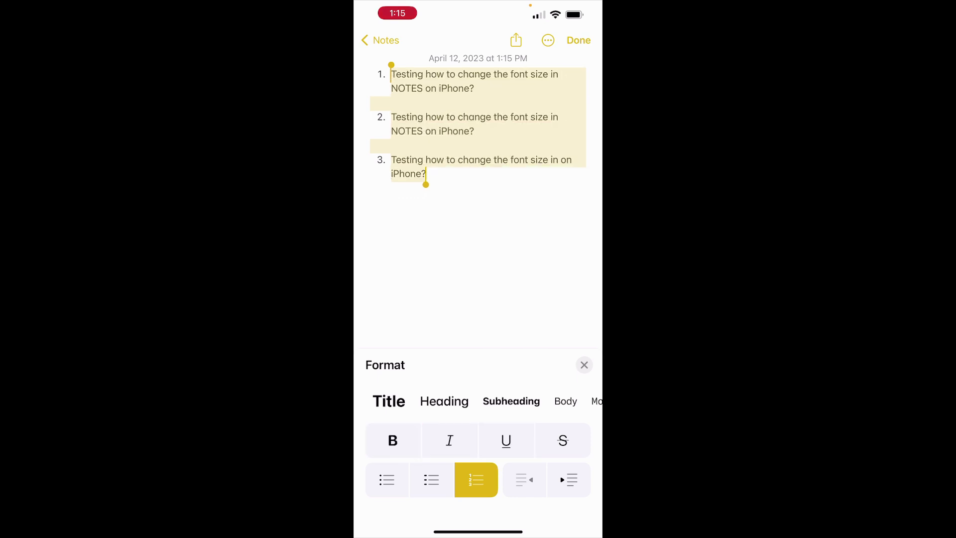
pyautogui.click(387, 479)
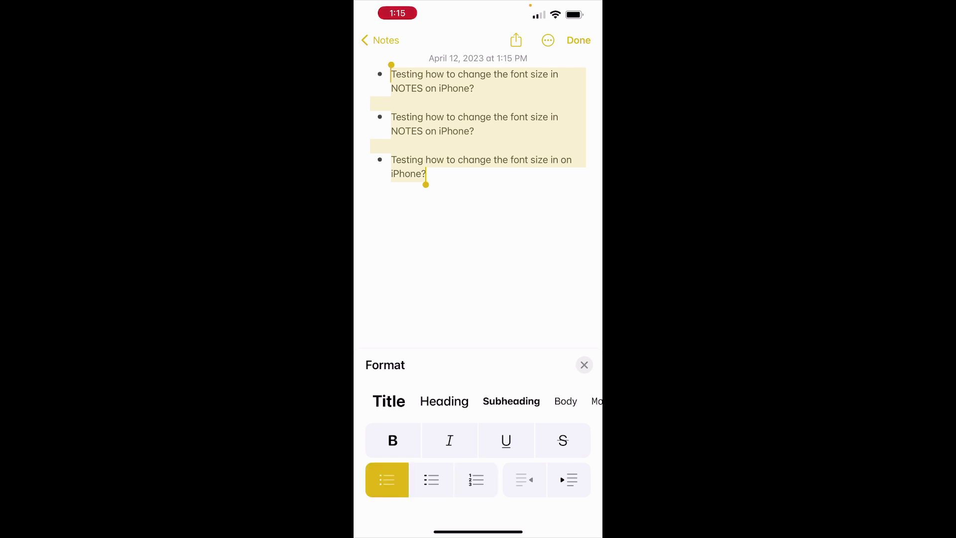
# - Toggle bold on and off again, leaving the list text regular weight
pyautogui.scroll(-3, 478, 149)
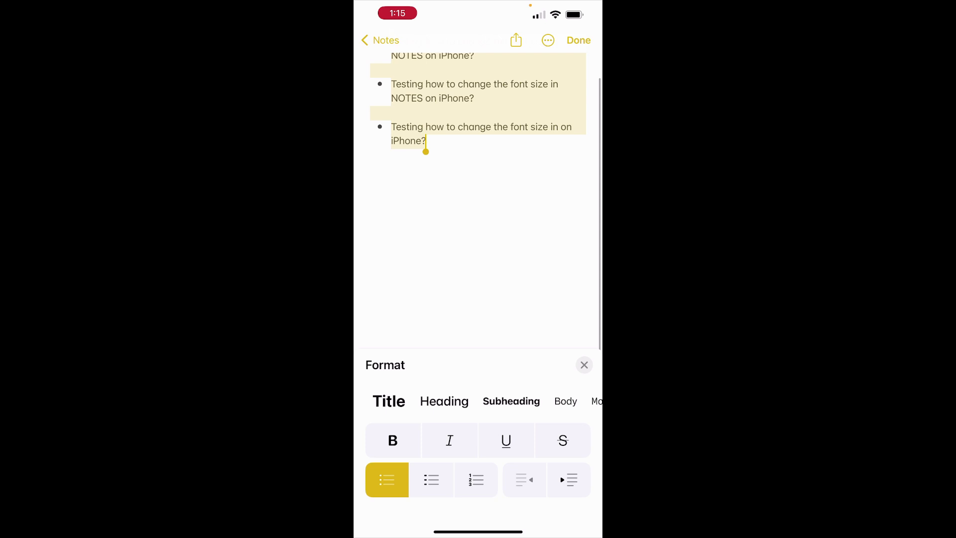
pyautogui.scroll(3, 478, 149)
pyautogui.click(393, 440)
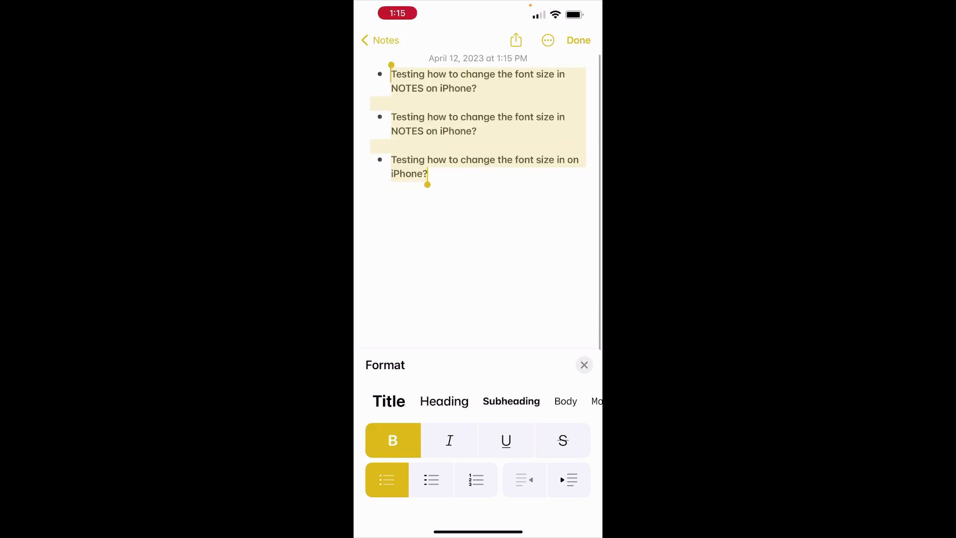
pyautogui.click(393, 440)
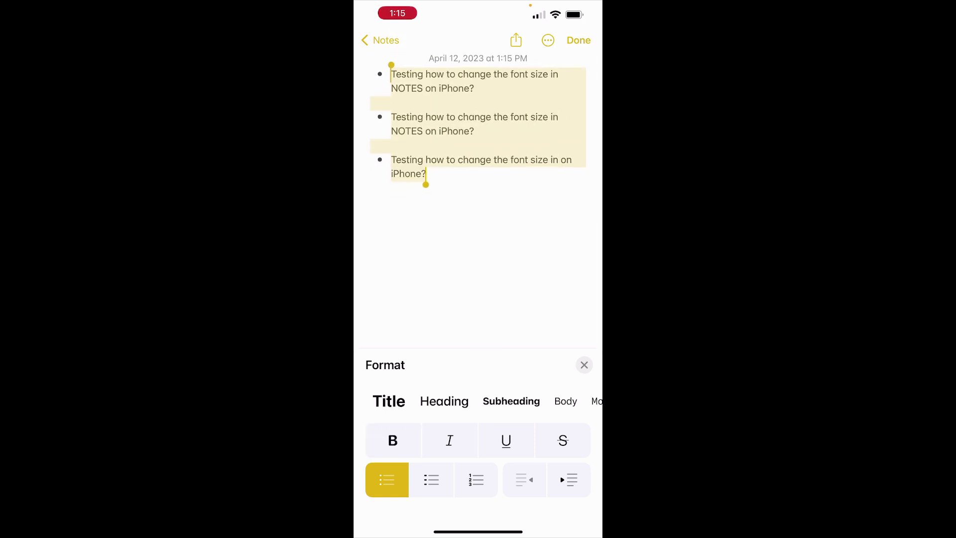
# - Cycle through dashed and numbered lists with two indents, ending as unindented bullets
pyautogui.click(431, 479)
pyautogui.click(476, 479)
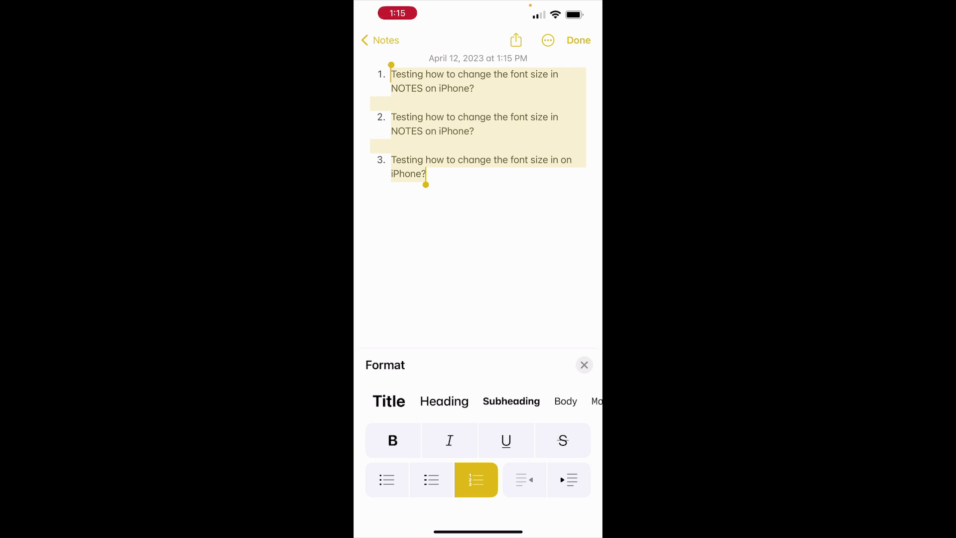
pyautogui.click(568, 479)
pyautogui.click(568, 480)
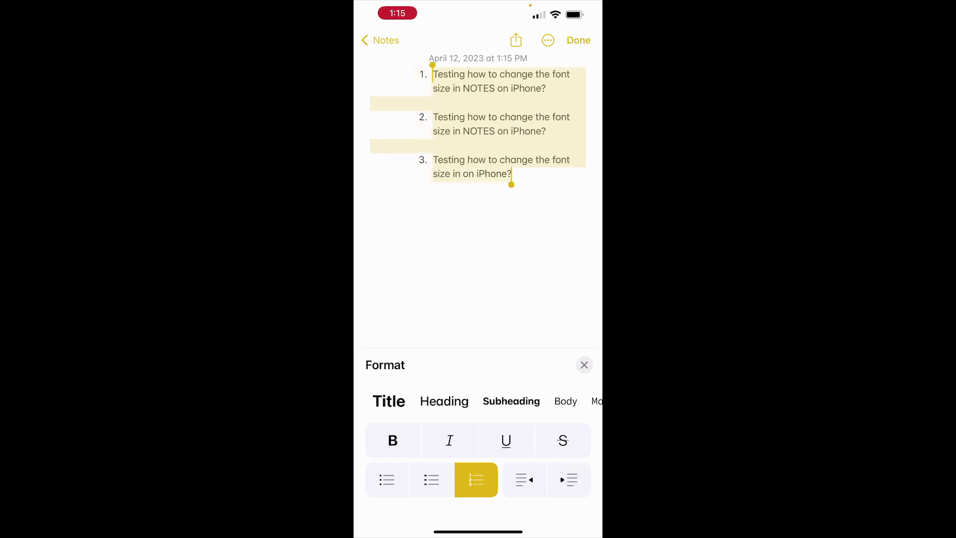
pyautogui.click(387, 479)
pyautogui.click(524, 479)
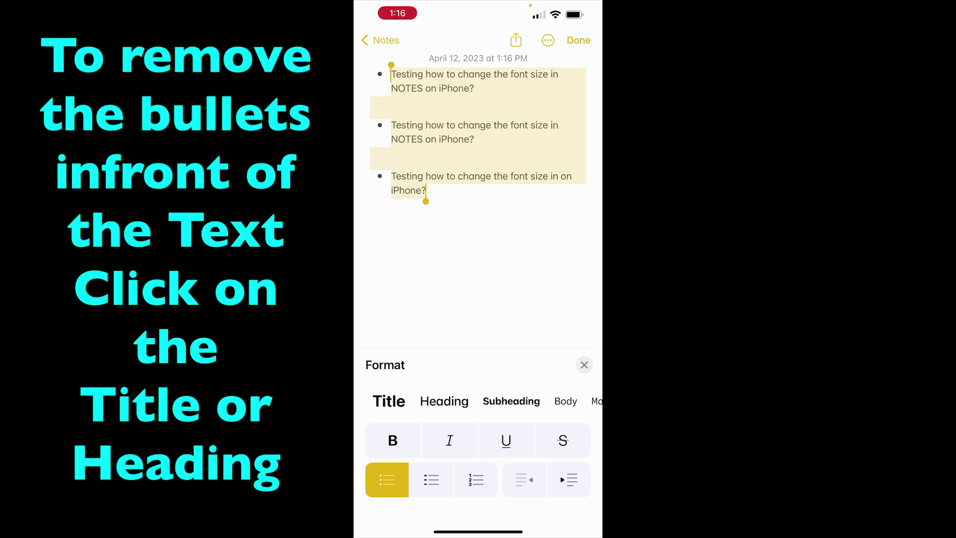
# - Apply Title style to drop the bullets, restore them, then apply Title again
pyautogui.click(389, 401)
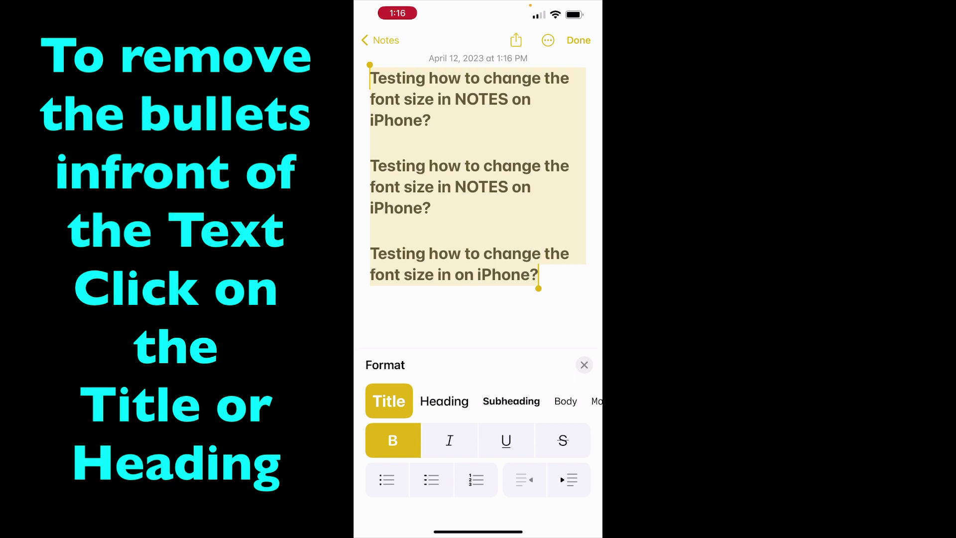
pyautogui.click(386, 480)
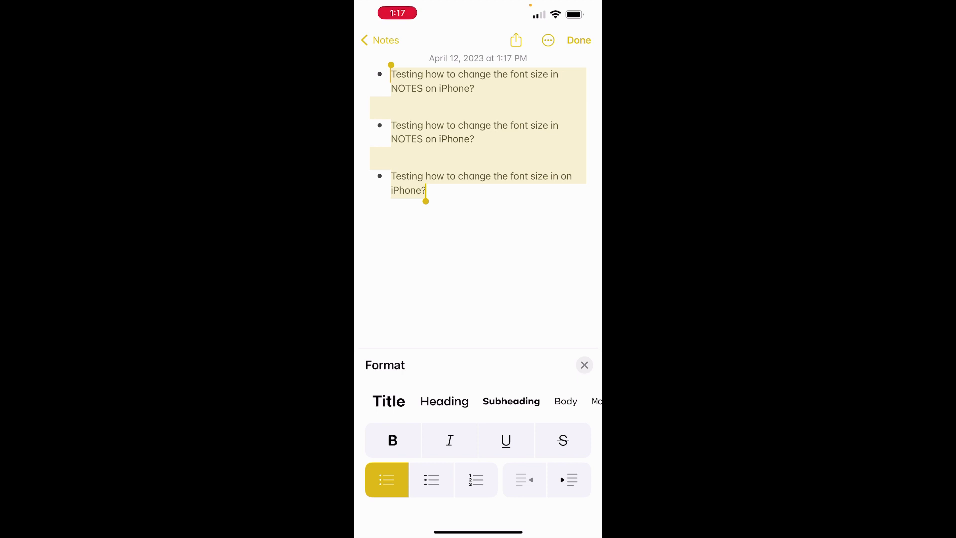
pyautogui.click(389, 401)
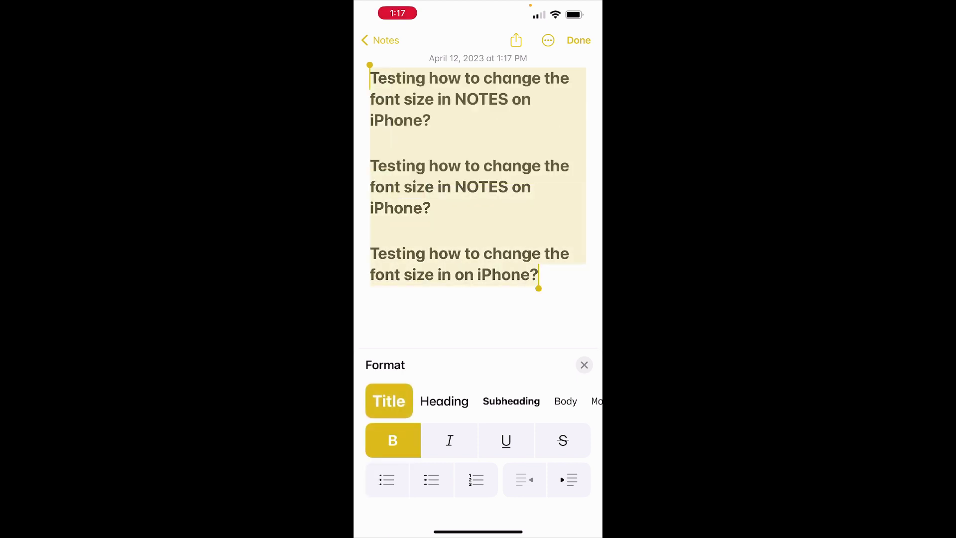
# - Step the lines down through Heading, Subheading and Body to Monospaced style
pyautogui.click(444, 401)
pyautogui.click(511, 401)
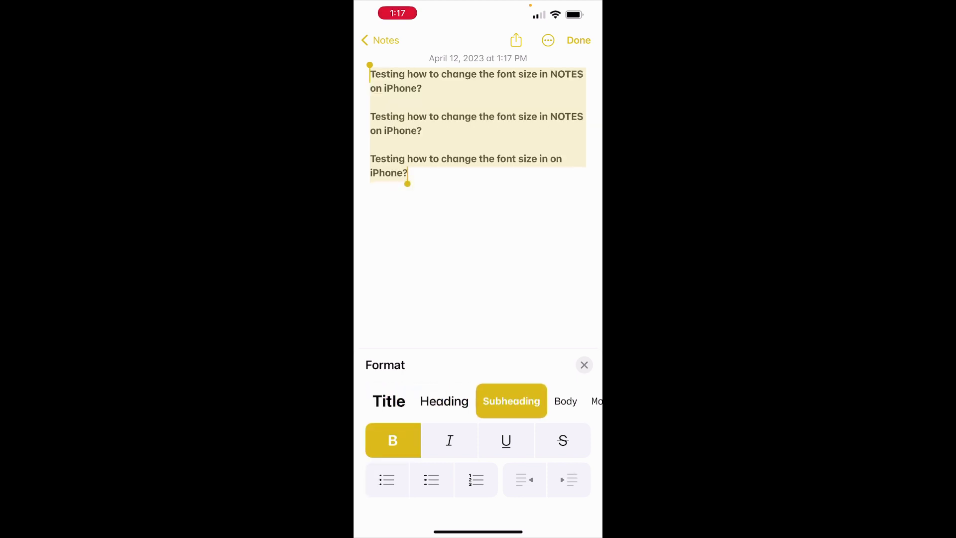
pyautogui.click(566, 401)
pyautogui.click(596, 401)
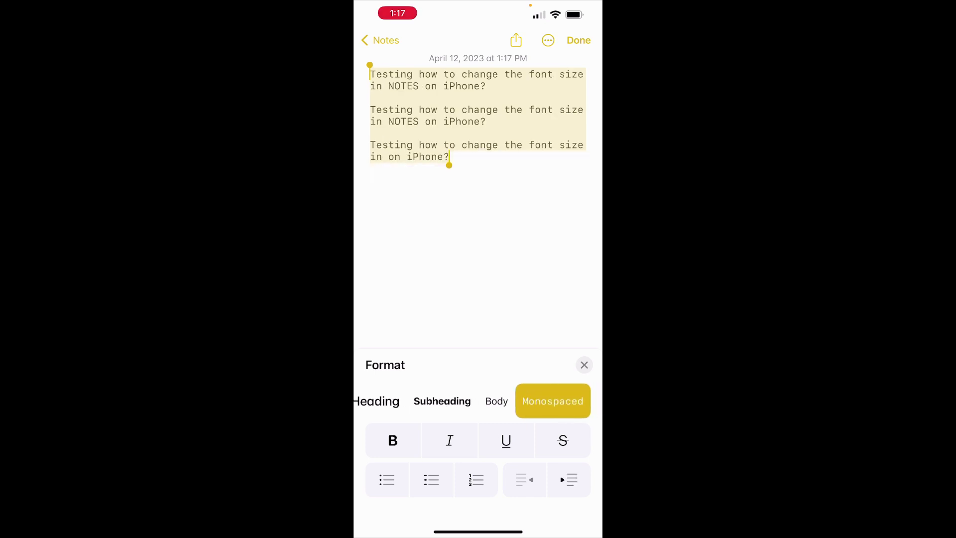
# - Deselect the text, place the cursor below it, and reopen the formatting options
pyautogui.click(584, 365)
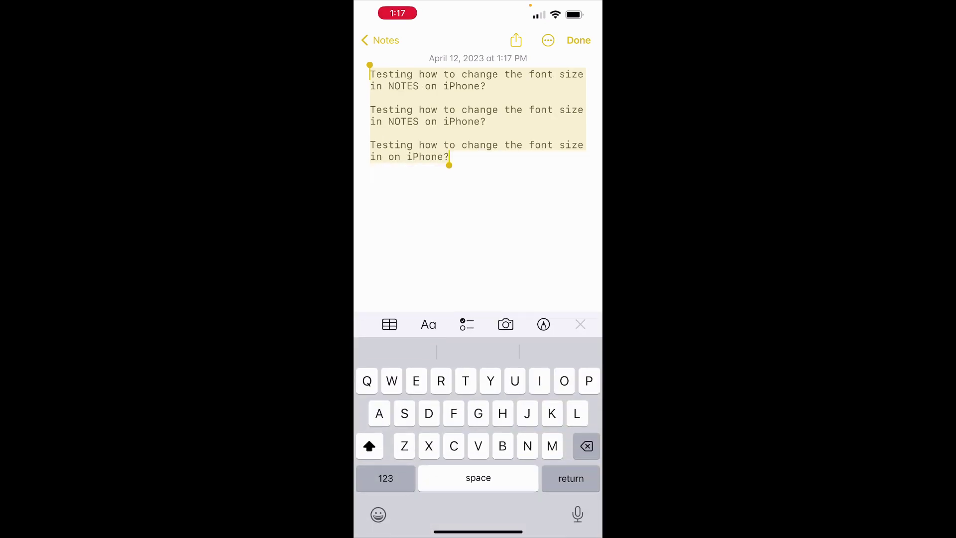
pyautogui.click(478, 224)
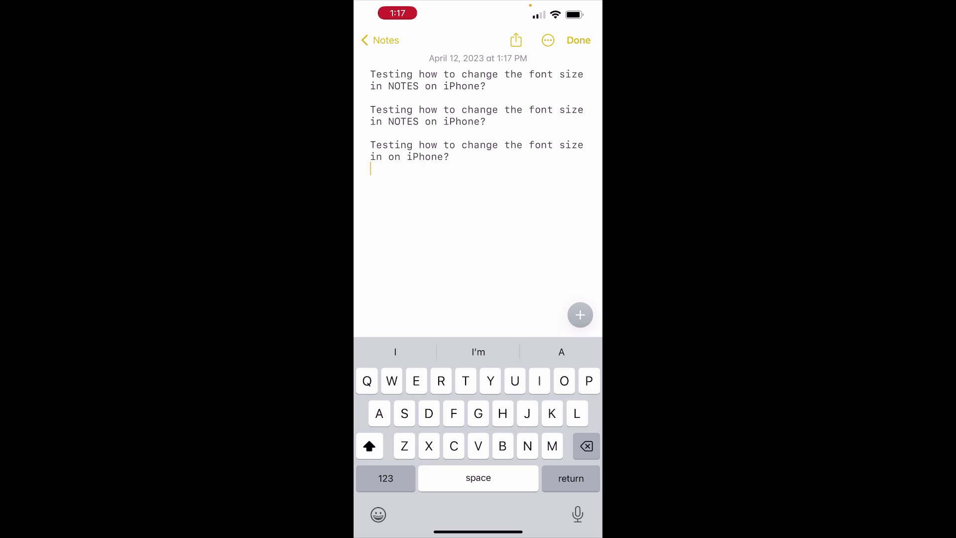
pyautogui.click(580, 314)
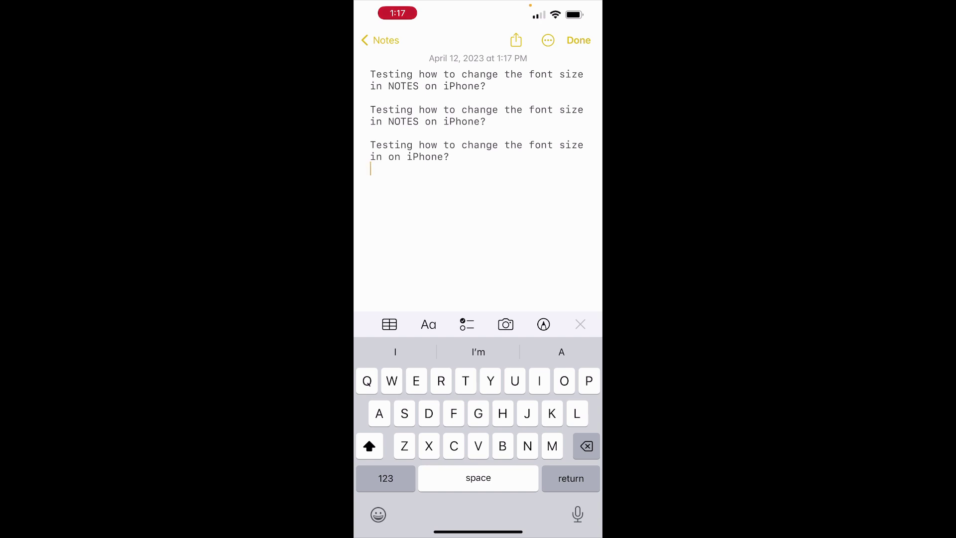
pyautogui.click(429, 324)
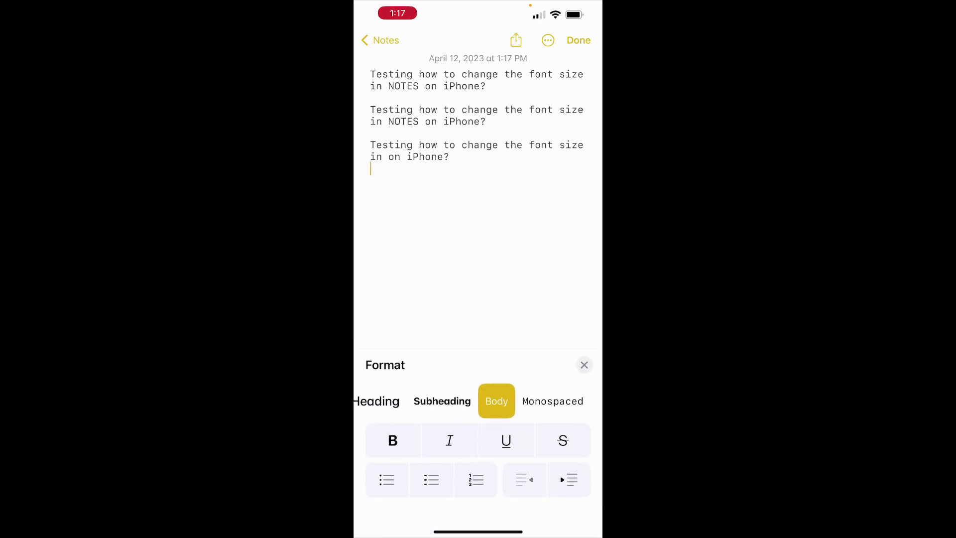
# - Try Heading, Title and Monospaced on the empty line, then put the cursor in line one
pyautogui.click(391, 400)
pyautogui.moveTo(448, 401); pyautogui.dragTo(501, 401)
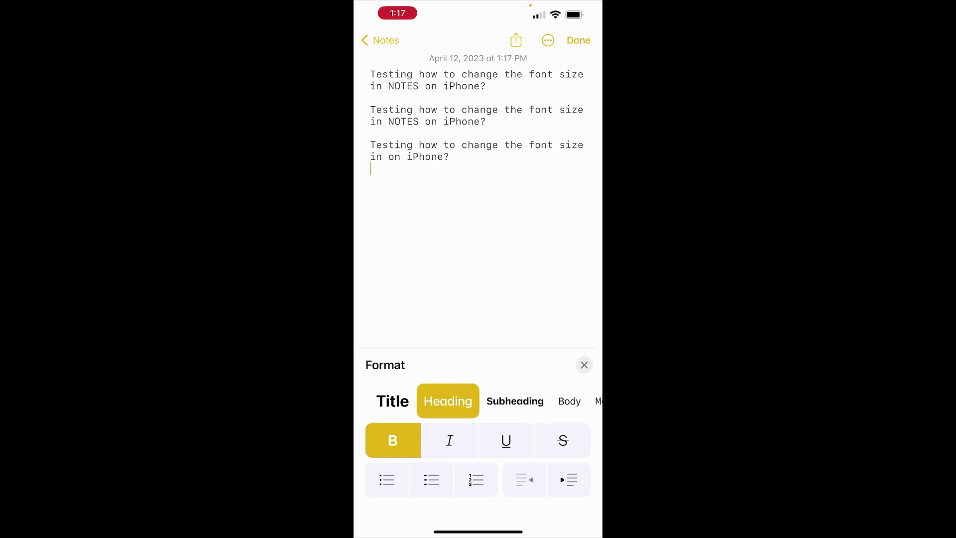
pyautogui.click(389, 400)
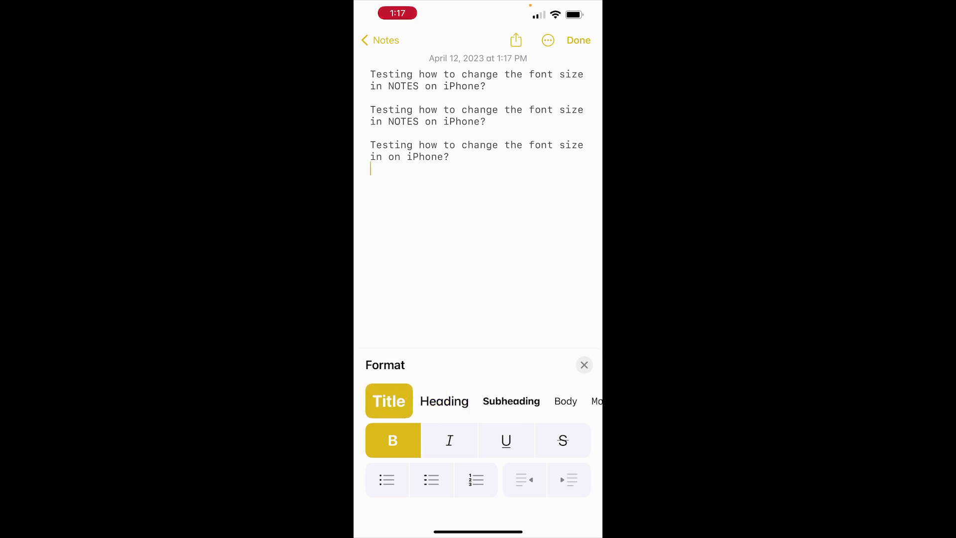
pyautogui.click(596, 400)
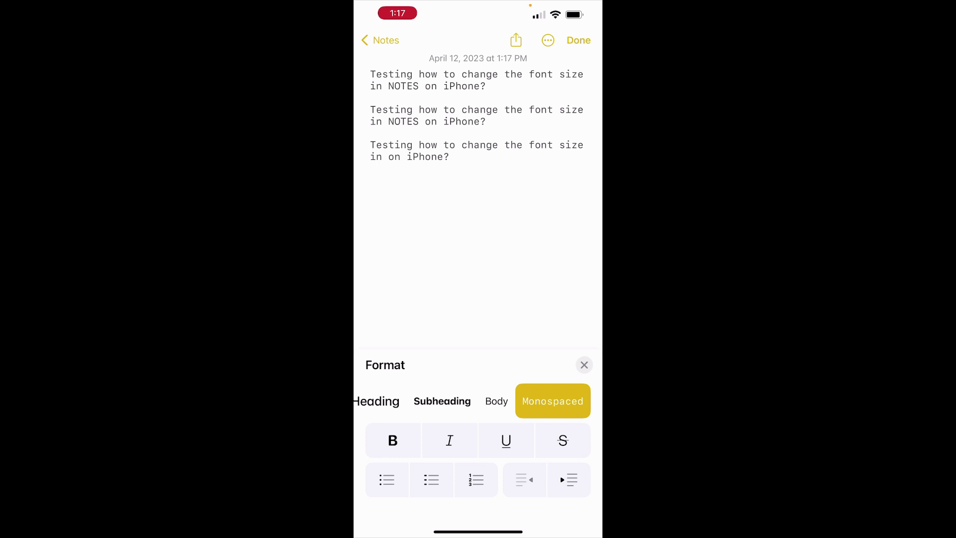
pyautogui.moveTo(398, 86); pyautogui.dragTo(401, 75)
# - Select all the text and cycle Heading, Subheading, Body, Heading, ending on Title
pyautogui.click(483, 45)
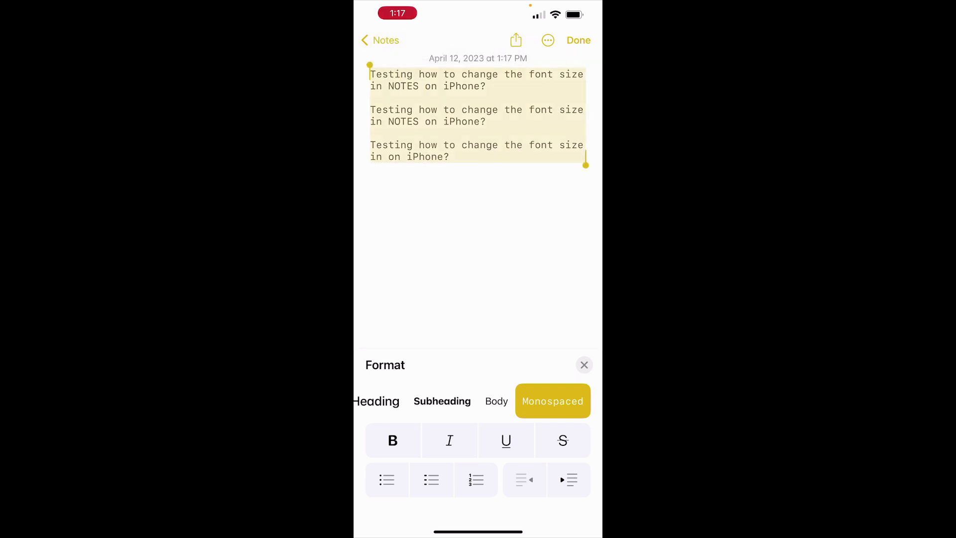
pyautogui.click(377, 400)
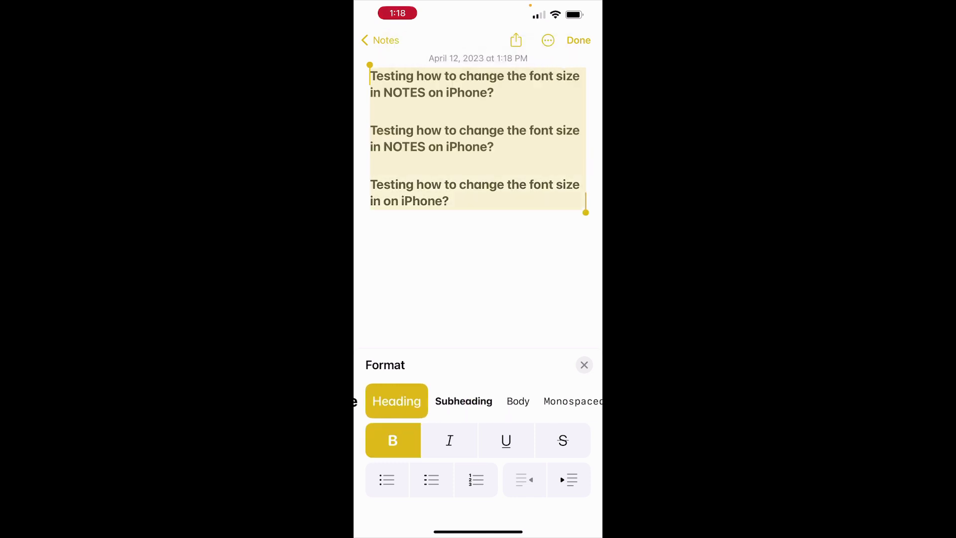
pyautogui.click(463, 401)
pyautogui.click(517, 401)
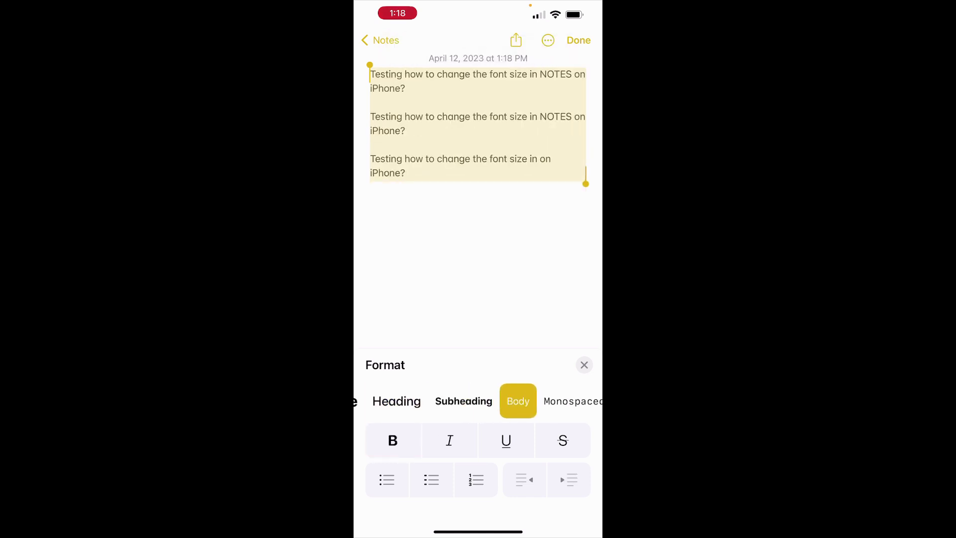
pyautogui.click(396, 400)
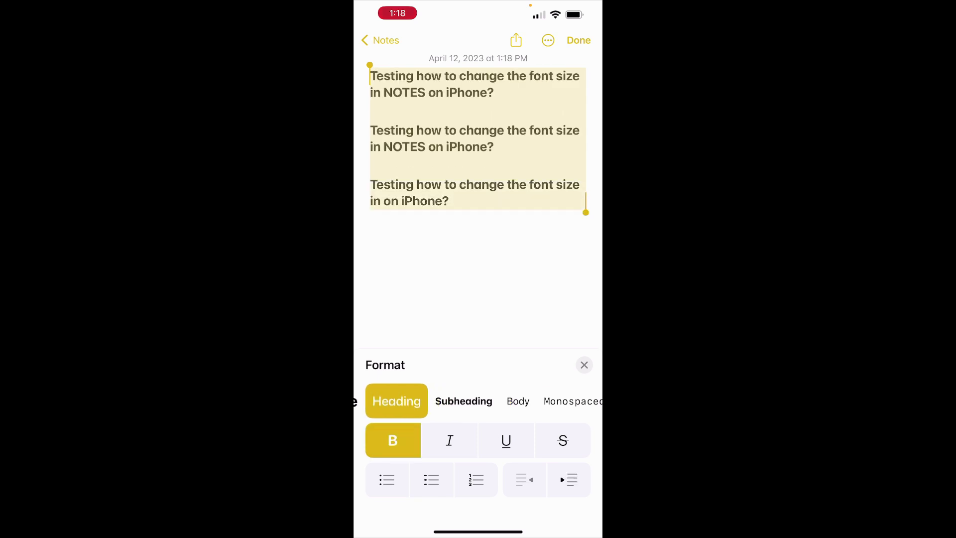
pyautogui.click(389, 400)
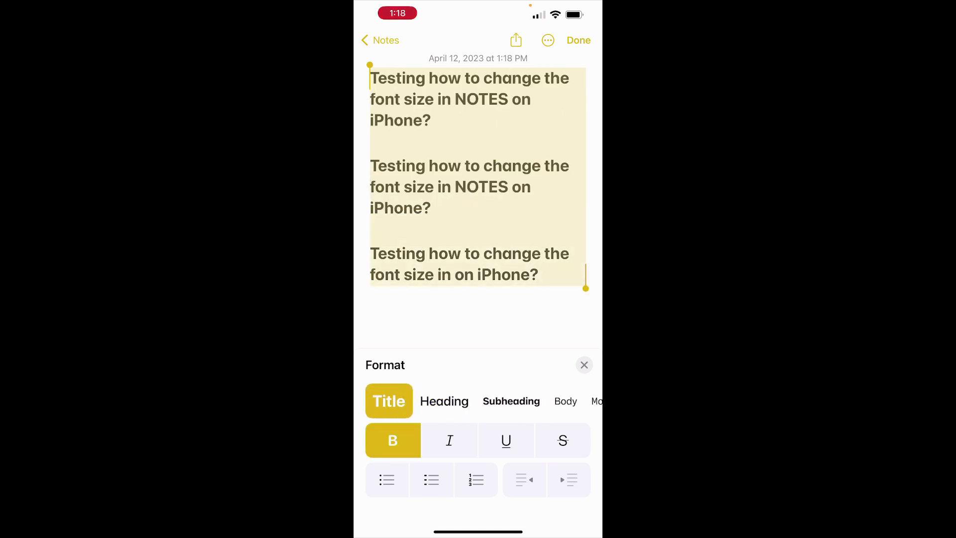